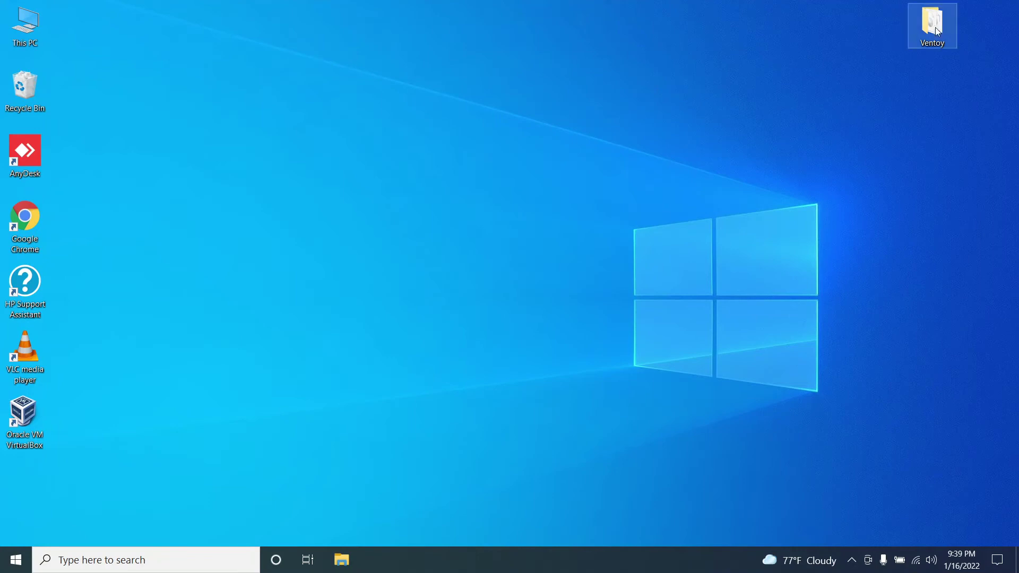
Check the Windows 7 and Windows 10 64 bit ISOs in the desktop Ventoy folder, then view This PC.
{"action": "double_click", "coordinate": [932, 23]}
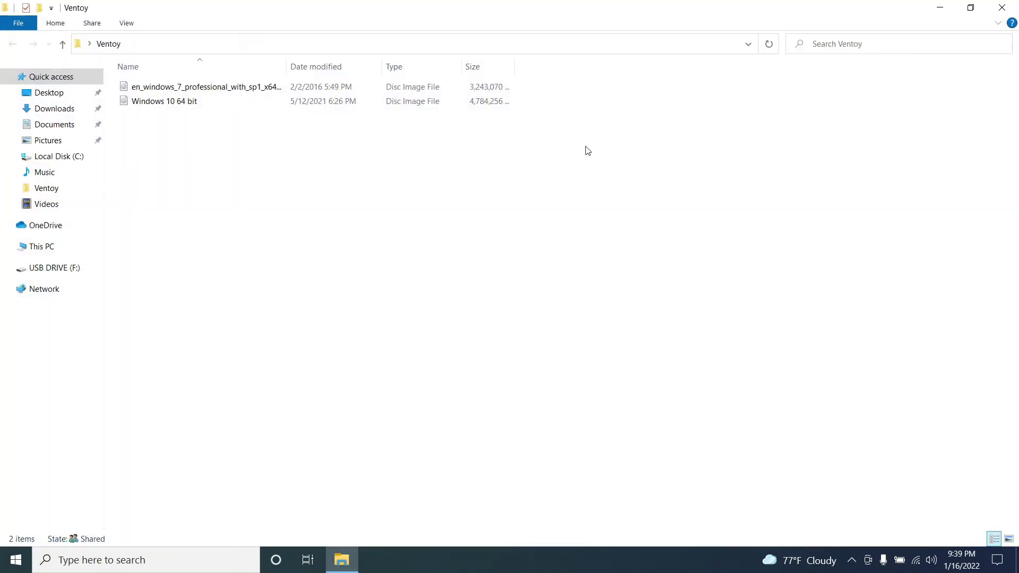
{"action": "left_click", "coordinate": [172, 102]}
{"action": "left_click", "coordinate": [185, 91]}
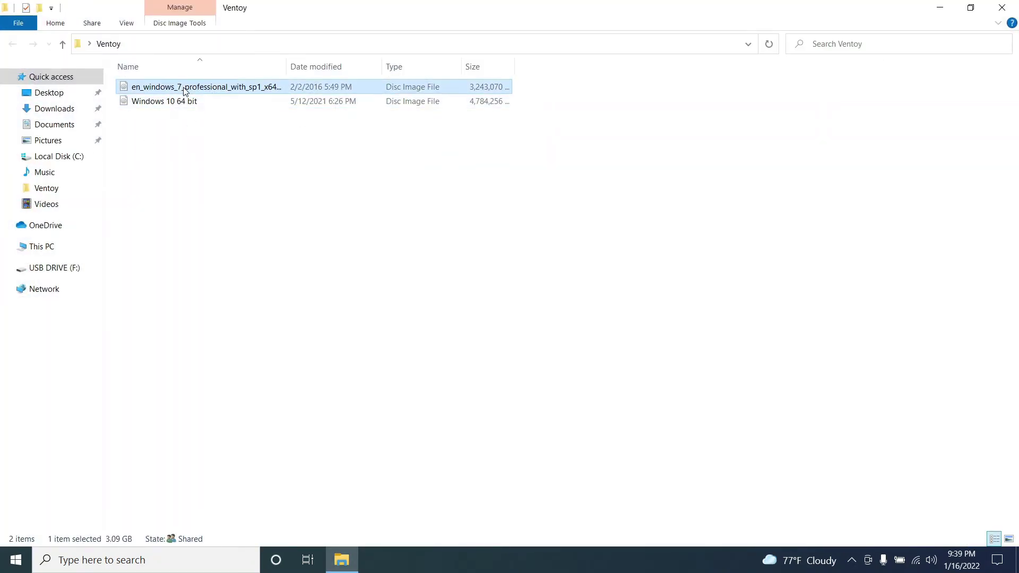
{"action": "left_click", "coordinate": [233, 242]}
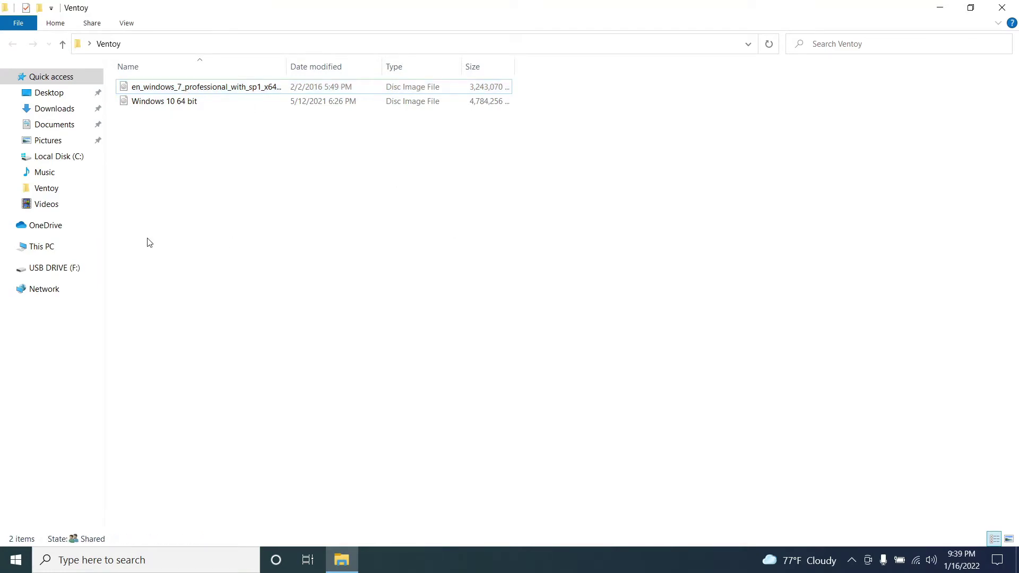
{"action": "left_click", "coordinate": [52, 252]}
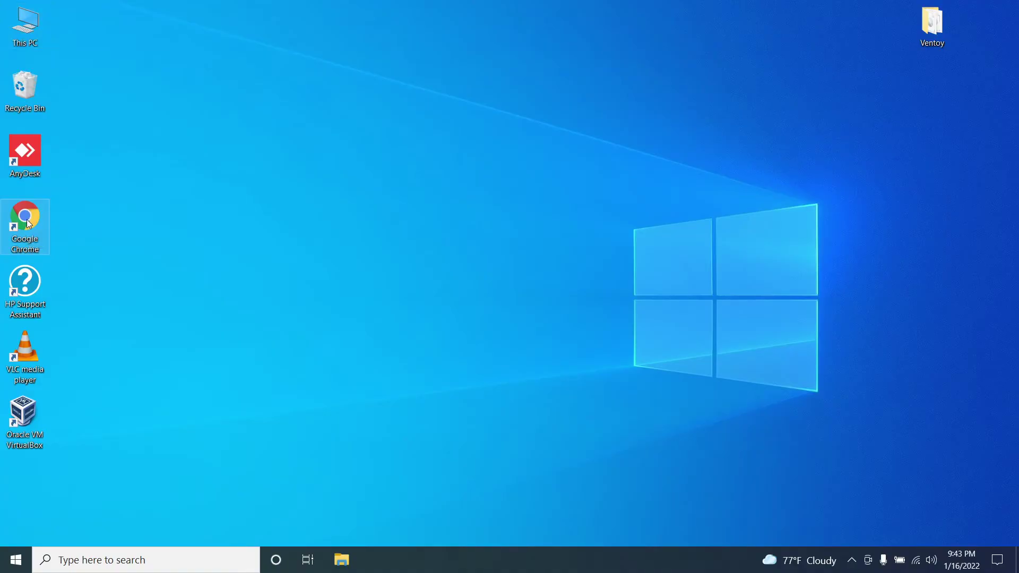
Load ventoy.net in Chrome and go to its Downloads page for the 1.0.64 packages.
{"action": "double_click", "coordinate": [28, 224]}
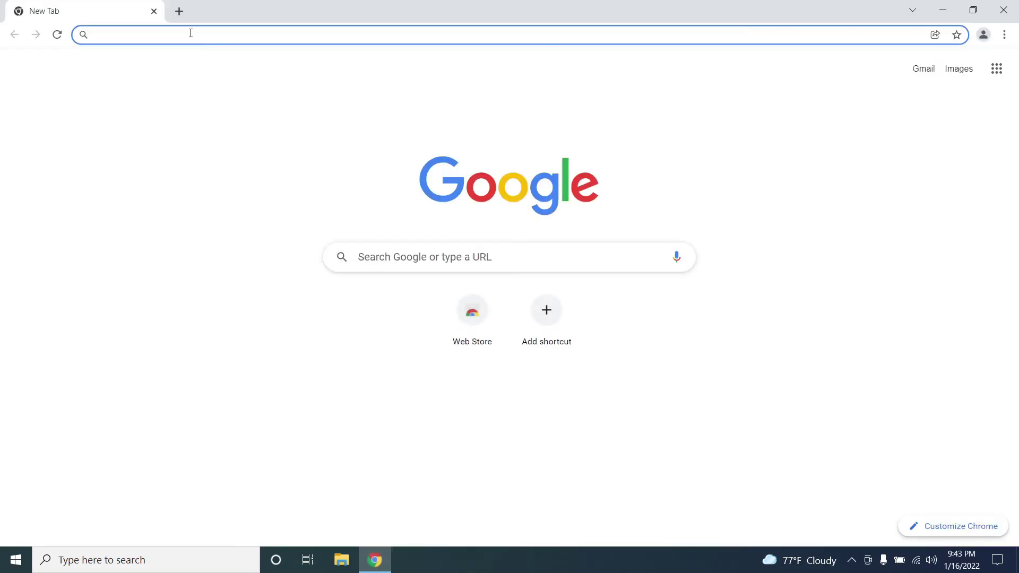
{"action": "type", "text": "vent"}
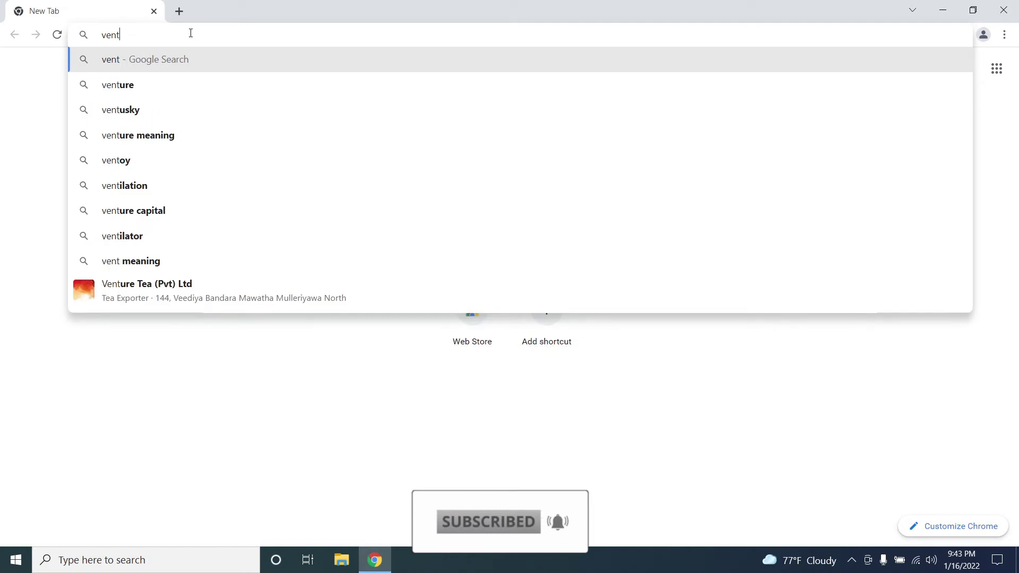
{"action": "type", "text": "oy.net"}
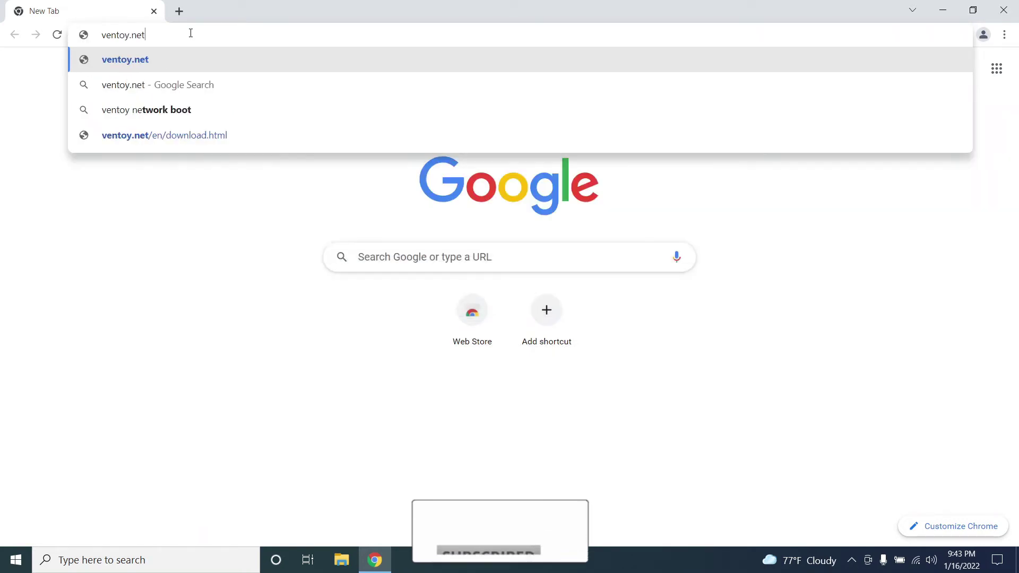
{"action": "key", "text": "Return"}
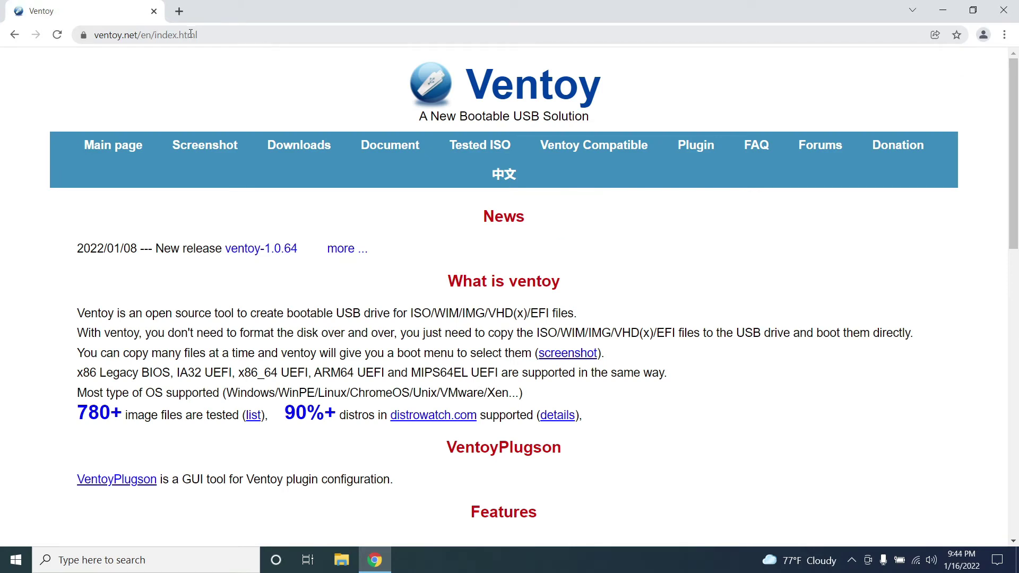
{"action": "left_click", "coordinate": [303, 145]}
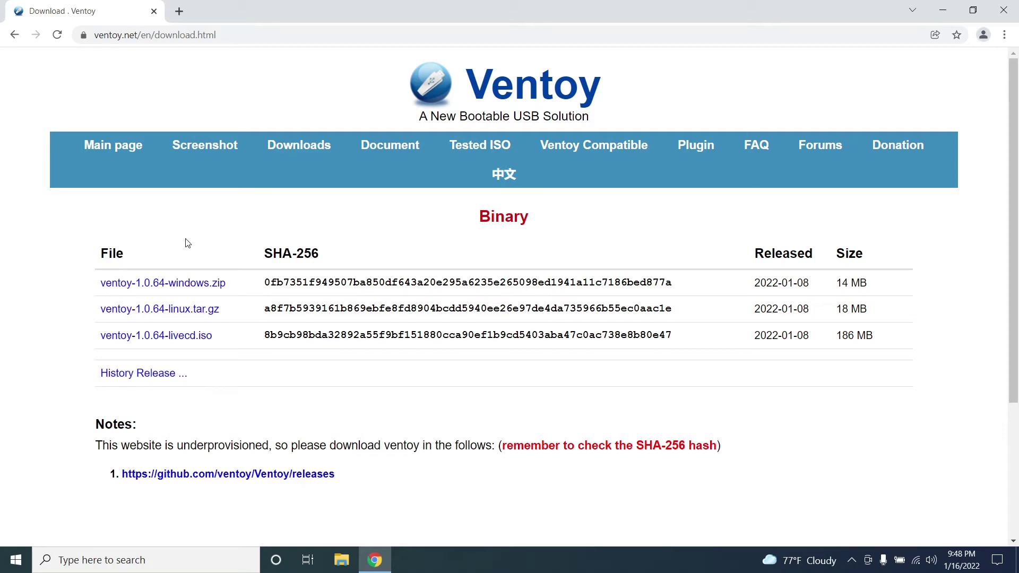
Download ventoy-1.0.64-windows.zip from the GitHub releases assets and show it in the Downloads folder.
{"action": "left_click", "coordinate": [166, 286]}
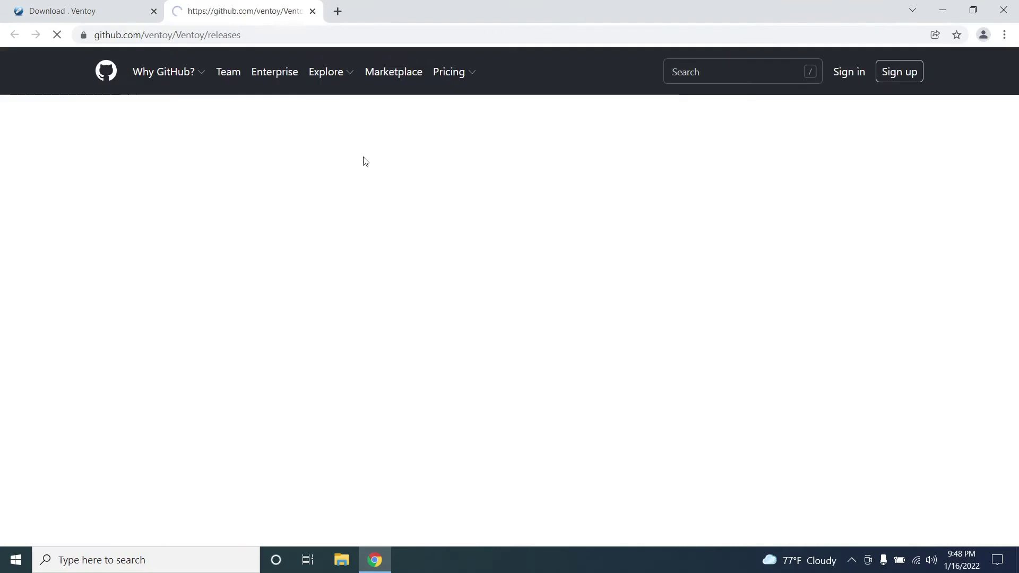
{"action": "scroll", "coordinate": [554, 263], "scroll_direction": "down", "scroll_amount": 6}
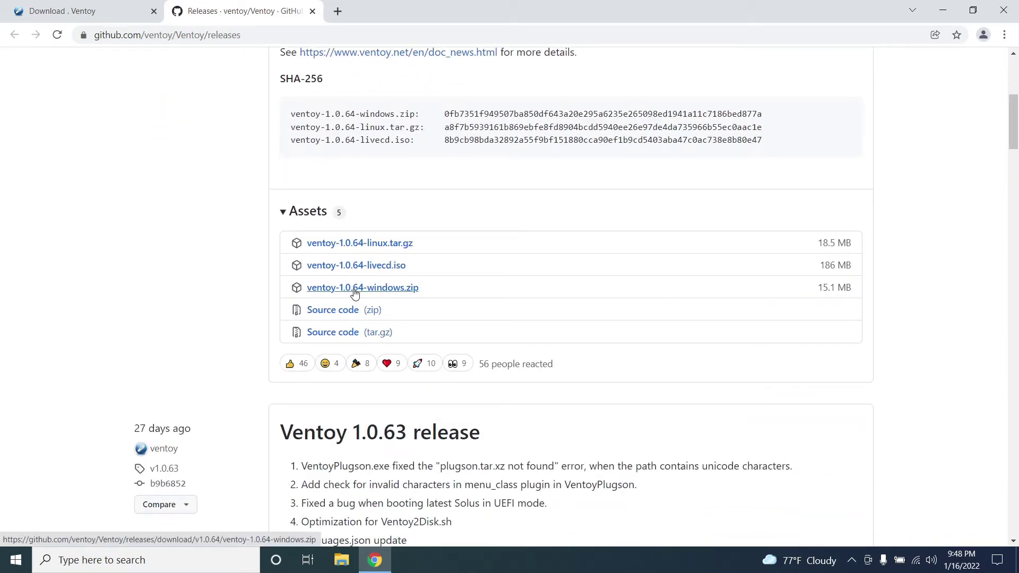
{"action": "left_click", "coordinate": [363, 290]}
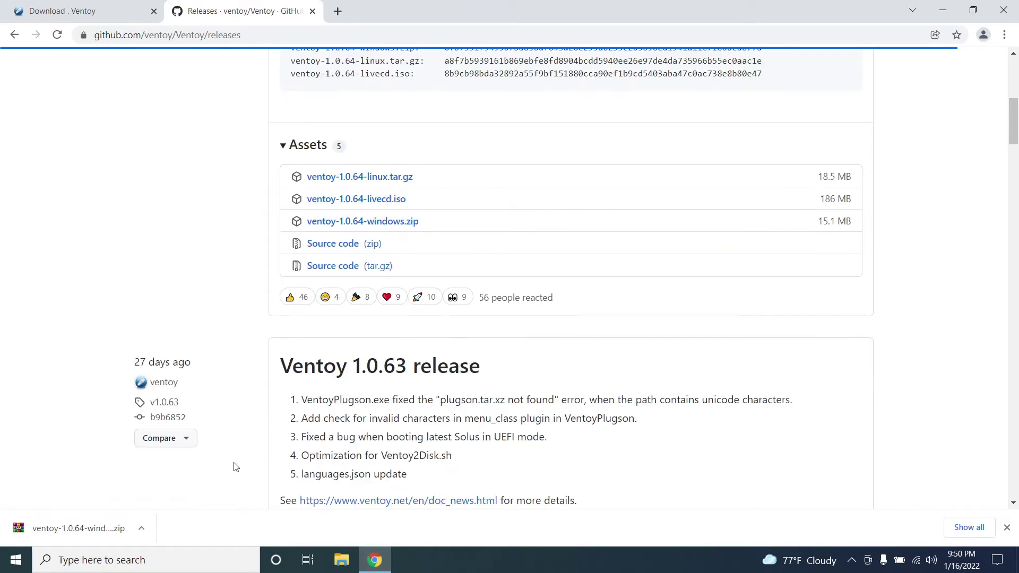
{"action": "left_click", "coordinate": [141, 528]}
{"action": "left_click", "coordinate": [183, 482]}
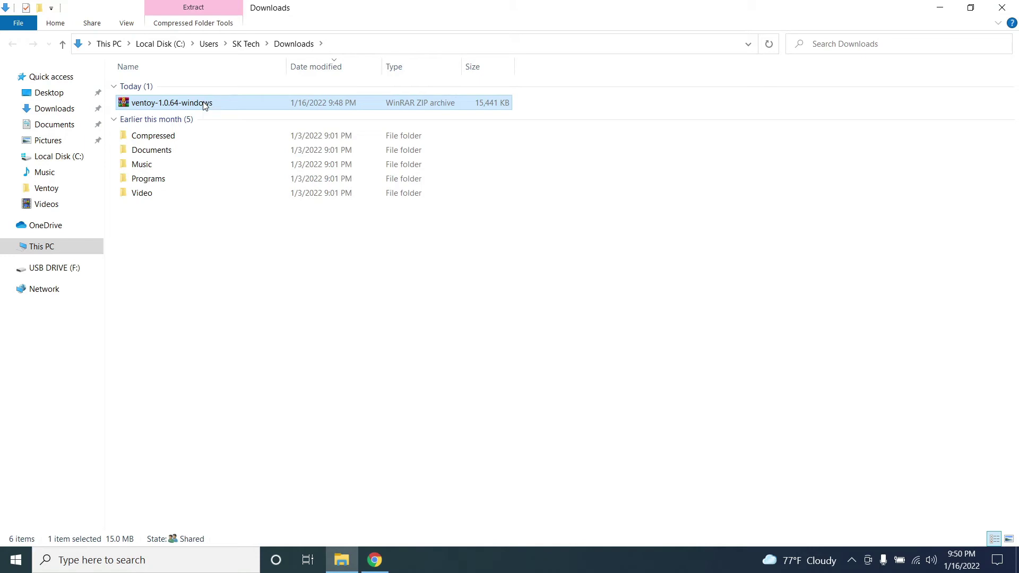
Move the ventoy-1.0.64-windows zip from Downloads into the desktop Ventoy folder.
{"action": "right_click", "coordinate": [204, 105]}
{"action": "left_click", "coordinate": [254, 303]}
{"action": "left_click", "coordinate": [1002, 7]}
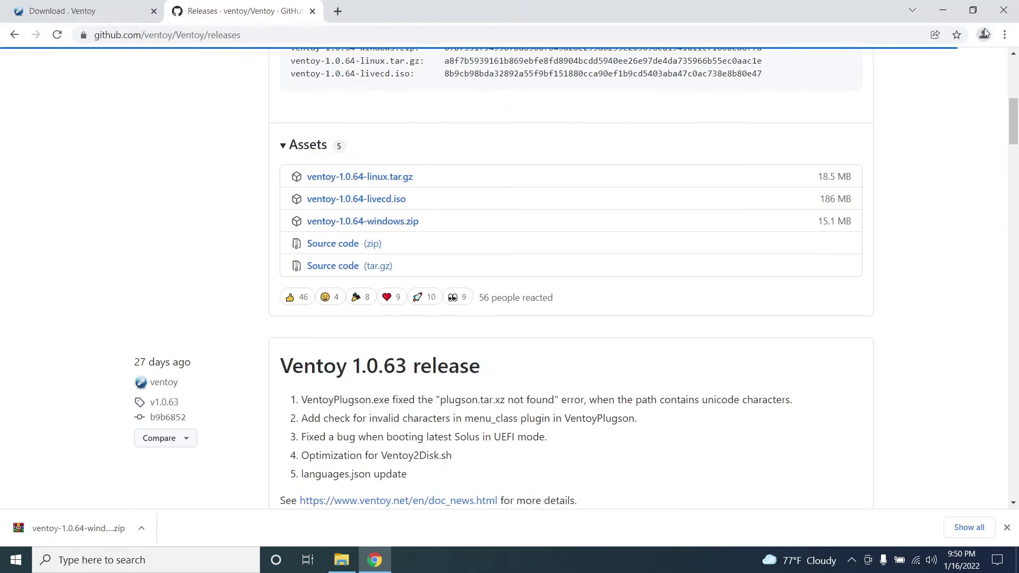
{"action": "left_click", "coordinate": [1003, 10]}
{"action": "double_click", "coordinate": [24, 26]}
{"action": "right_click", "coordinate": [138, 137]}
{"action": "left_click", "coordinate": [191, 229]}
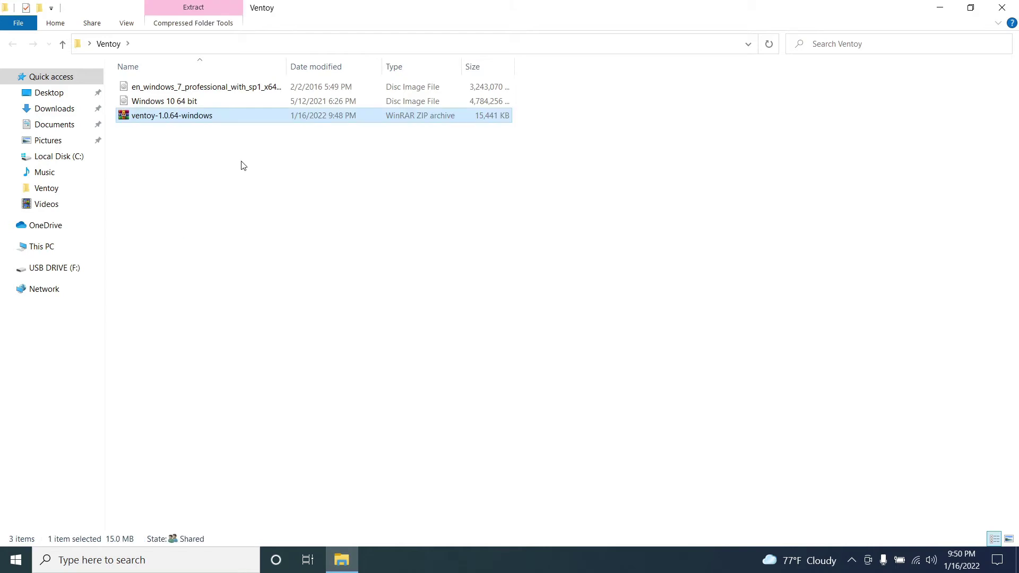
Extract the zip into a ventoy-1.0.64-windows folder.
{"action": "right_click", "coordinate": [149, 120]}
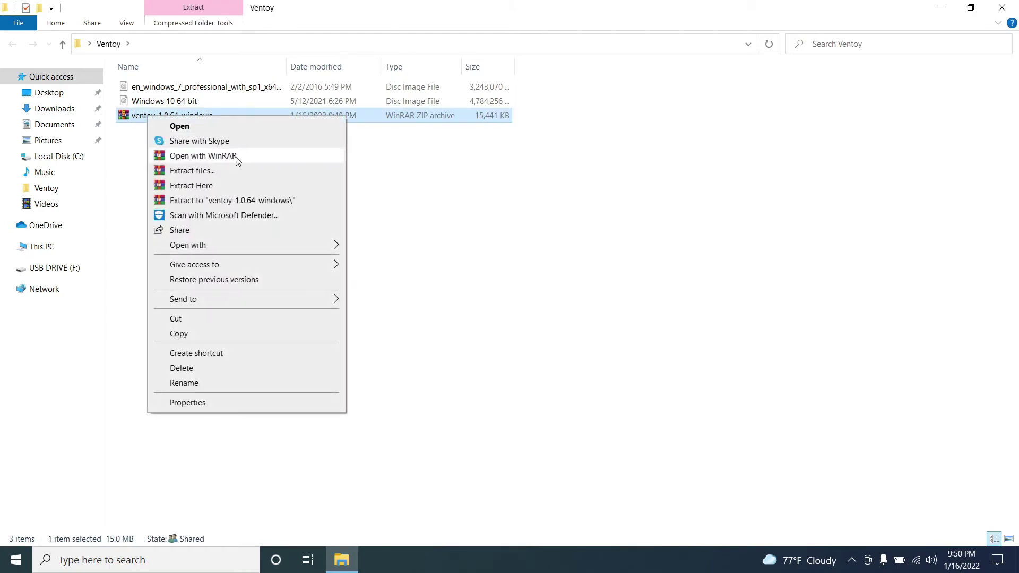
{"action": "left_click", "coordinate": [240, 172]}
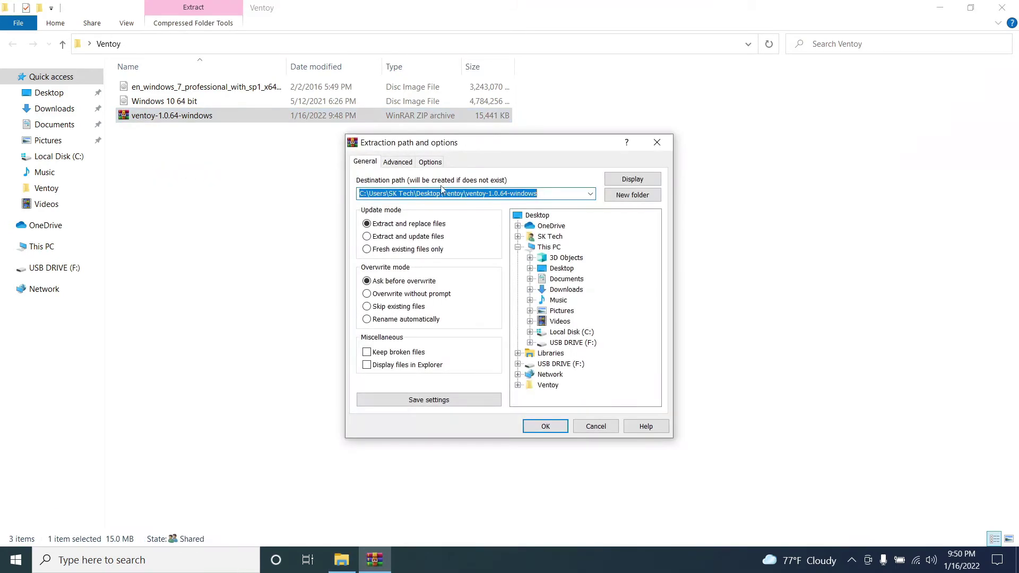
{"action": "left_click", "coordinate": [545, 427]}
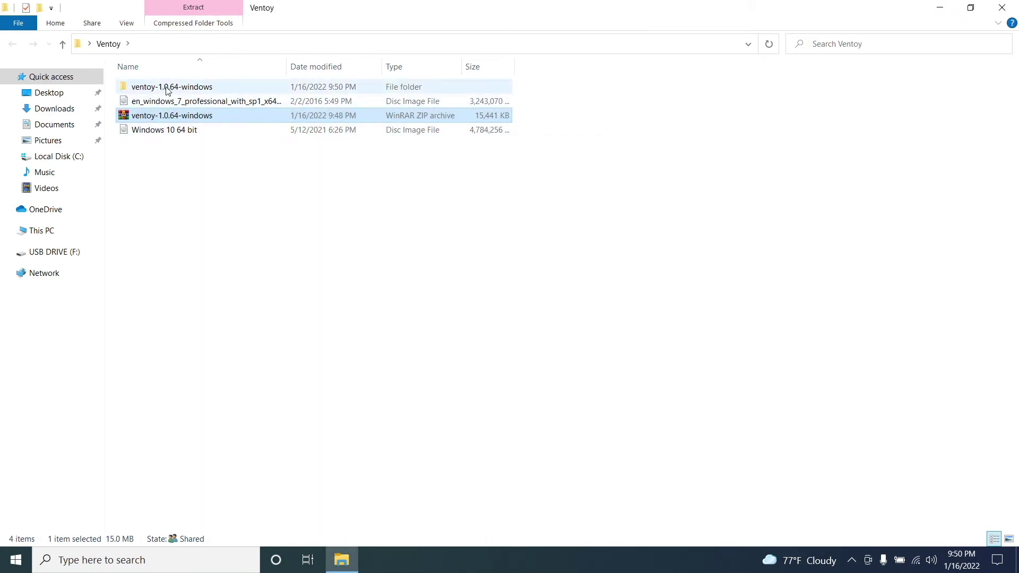
Open ventoy-1.0.64-windows\ventoy-1.0.64 and launch Ventoy2Disk.
{"action": "double_click", "coordinate": [166, 88]}
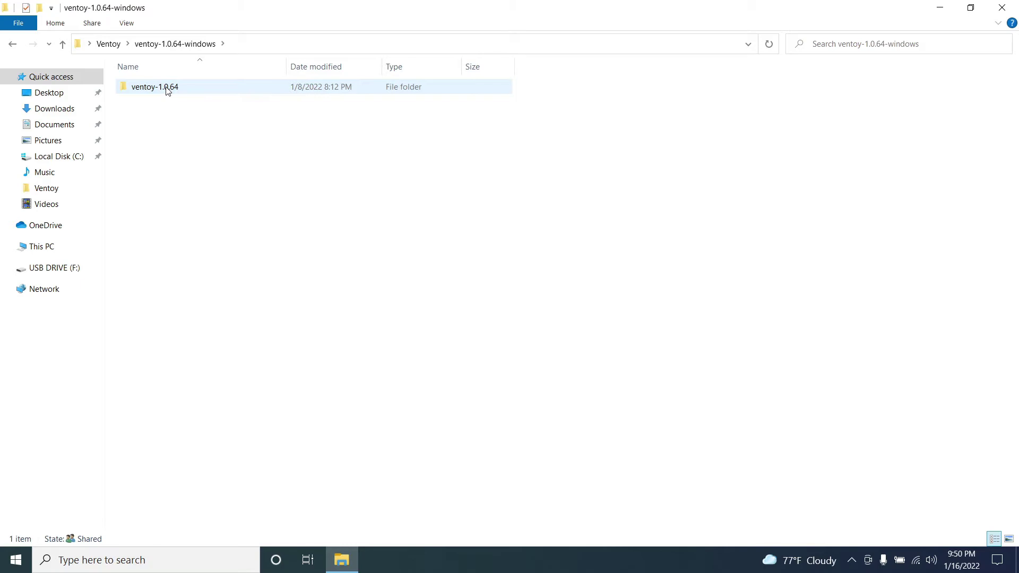
{"action": "double_click", "coordinate": [167, 89]}
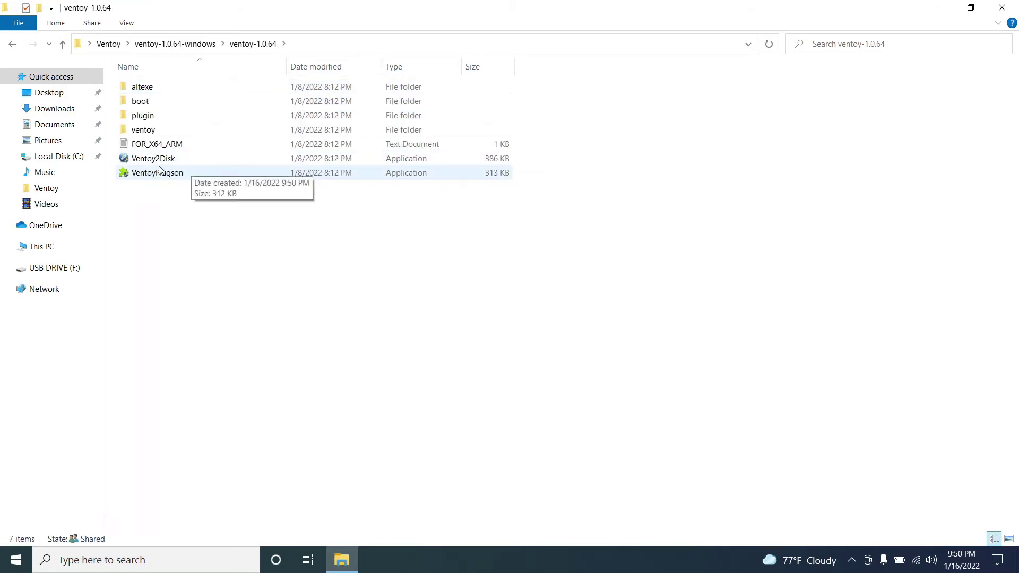
{"action": "left_click", "coordinate": [176, 160]}
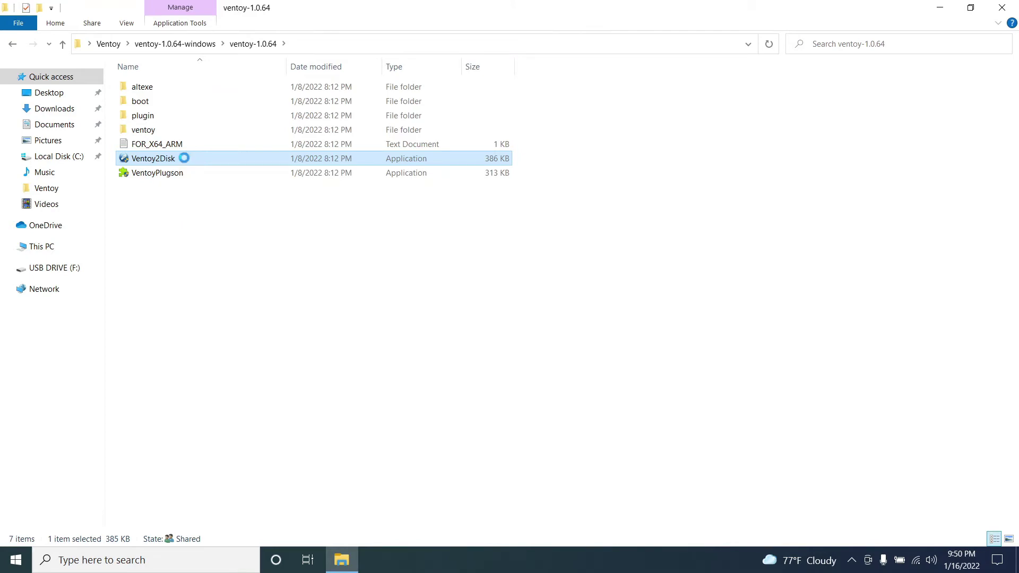
{"action": "right_click", "coordinate": [185, 159]}
{"action": "left_click", "coordinate": [255, 172]}
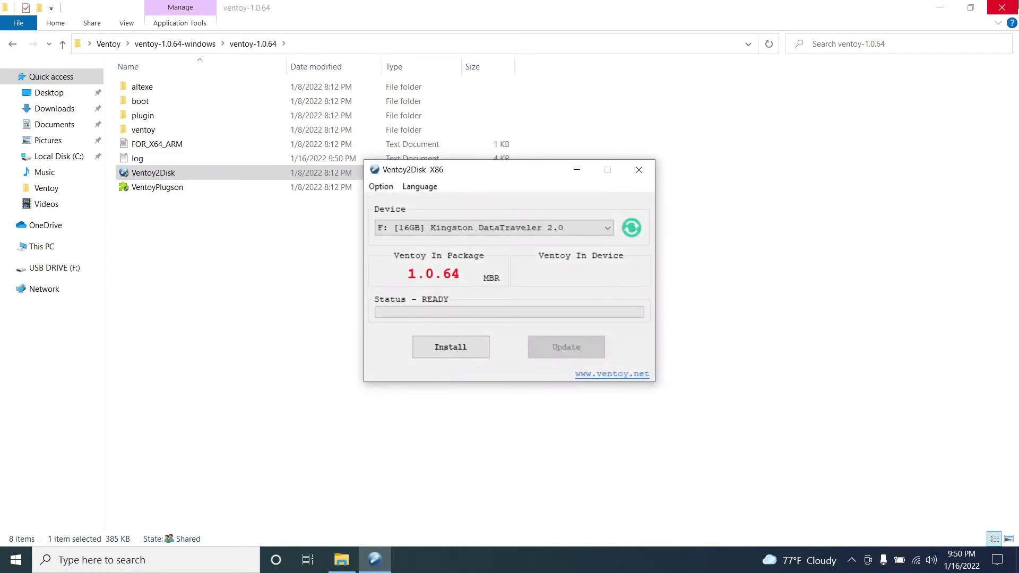
Choose the 16GB Kingston DataTraveler 2.0 as the target device and start the install.
{"action": "left_click", "coordinate": [1001, 8]}
{"action": "left_click_drag", "start_coordinate": [537, 164], "coordinate": [507, 90]}
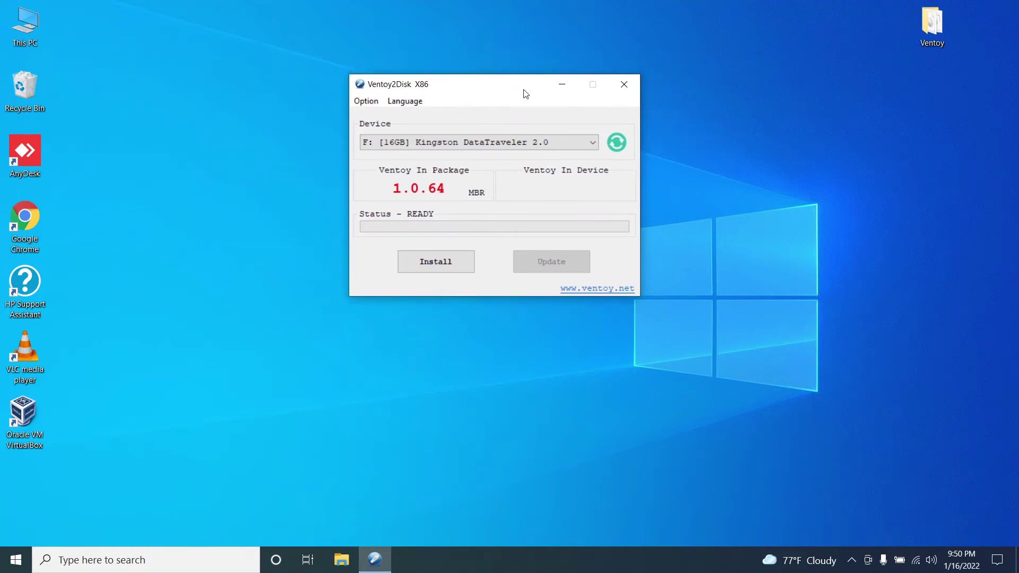
{"action": "left_click", "coordinate": [480, 142]}
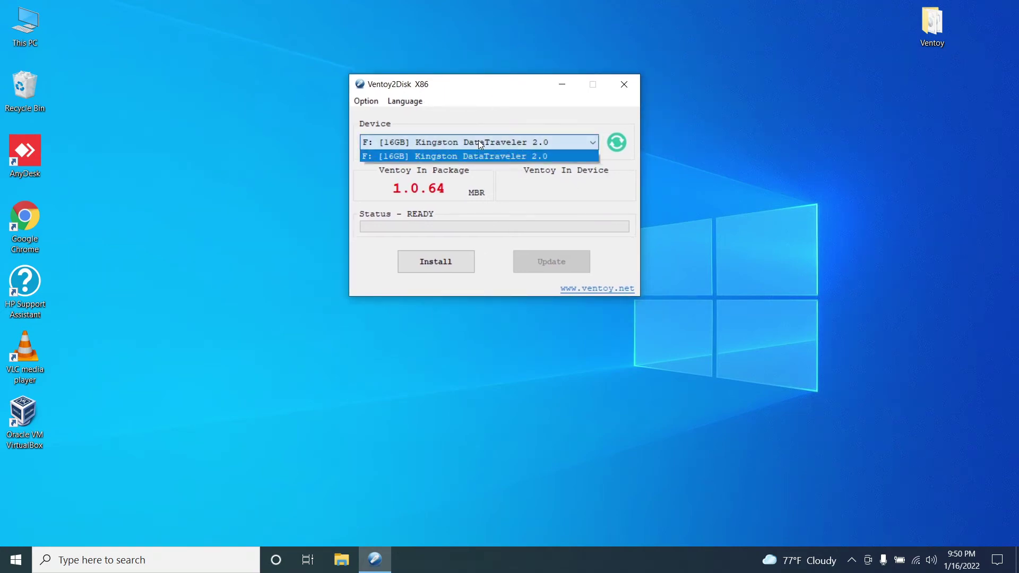
{"action": "left_click", "coordinate": [458, 157]}
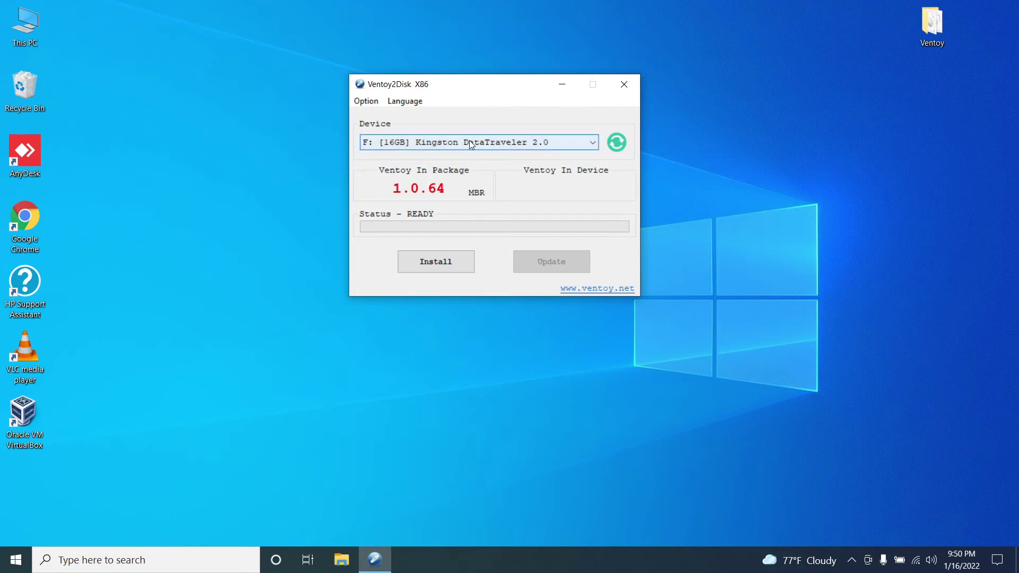
{"action": "left_click", "coordinate": [437, 262]}
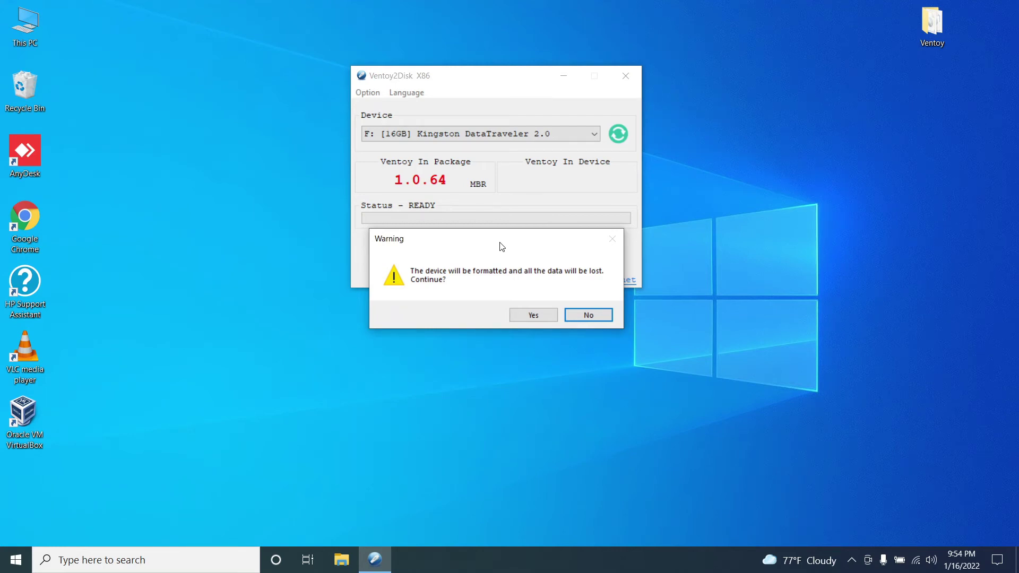
Accept both format warnings, dismiss the success message, and close Ventoy2Disk.
{"action": "left_click", "coordinate": [534, 315]}
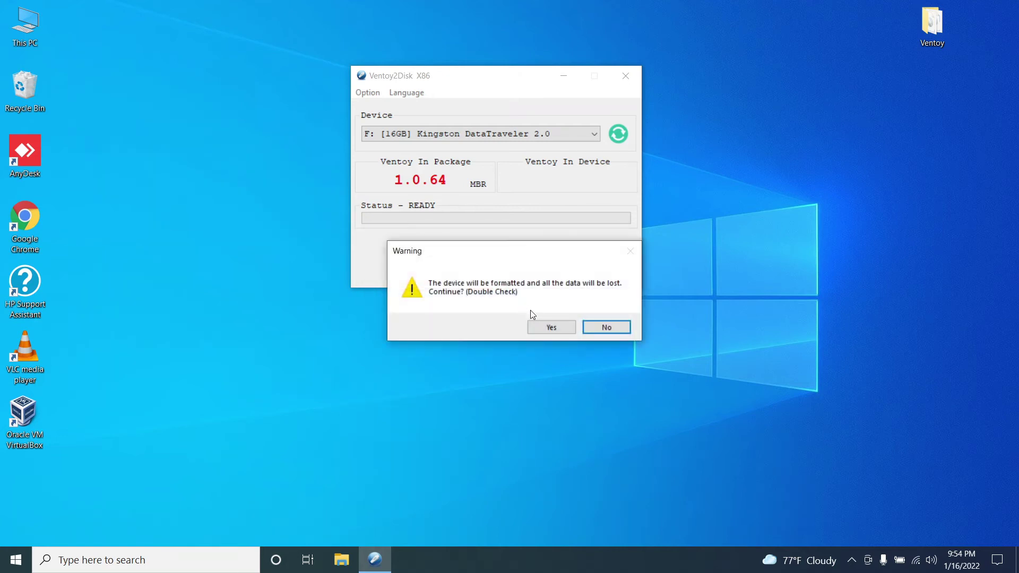
{"action": "left_click", "coordinate": [559, 328]}
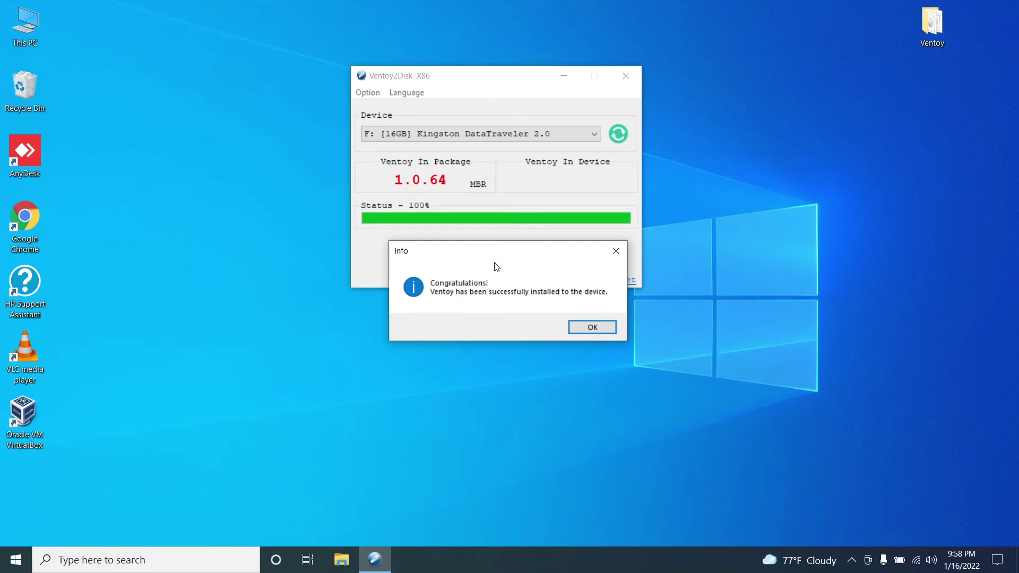
{"action": "left_click", "coordinate": [587, 331]}
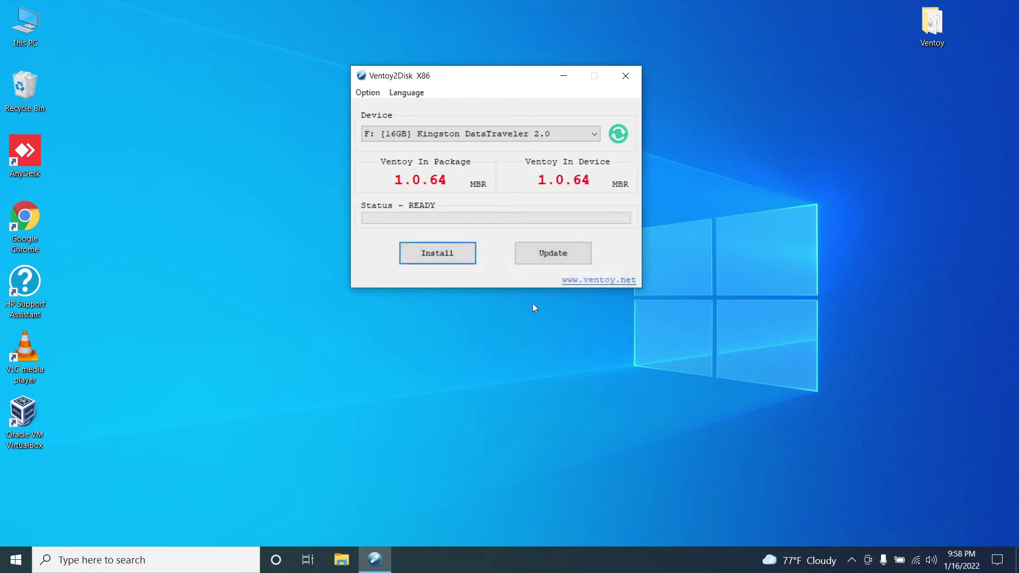
{"action": "left_click", "coordinate": [625, 76]}
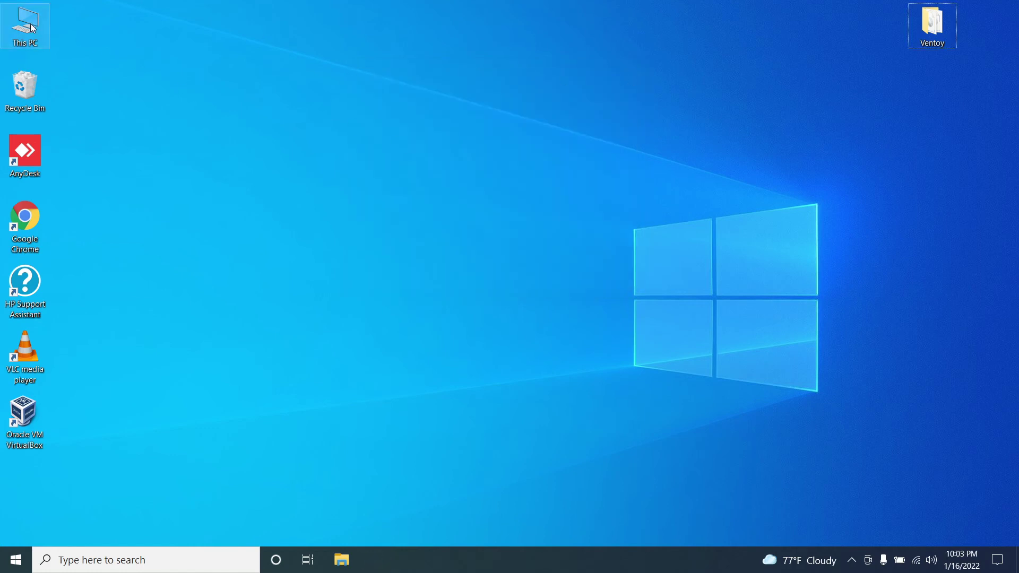
Inspect Disk 1's Ventoy (D:) and VTOYEFI partitions in Computer Management's Disk Management.
{"action": "right_click", "coordinate": [32, 28]}
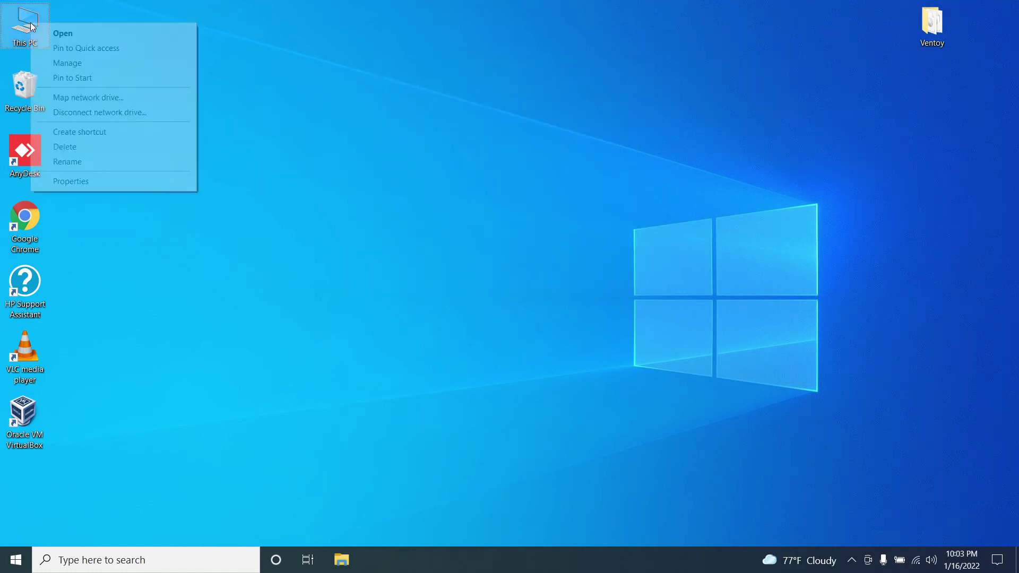
{"action": "left_click", "coordinate": [67, 63]}
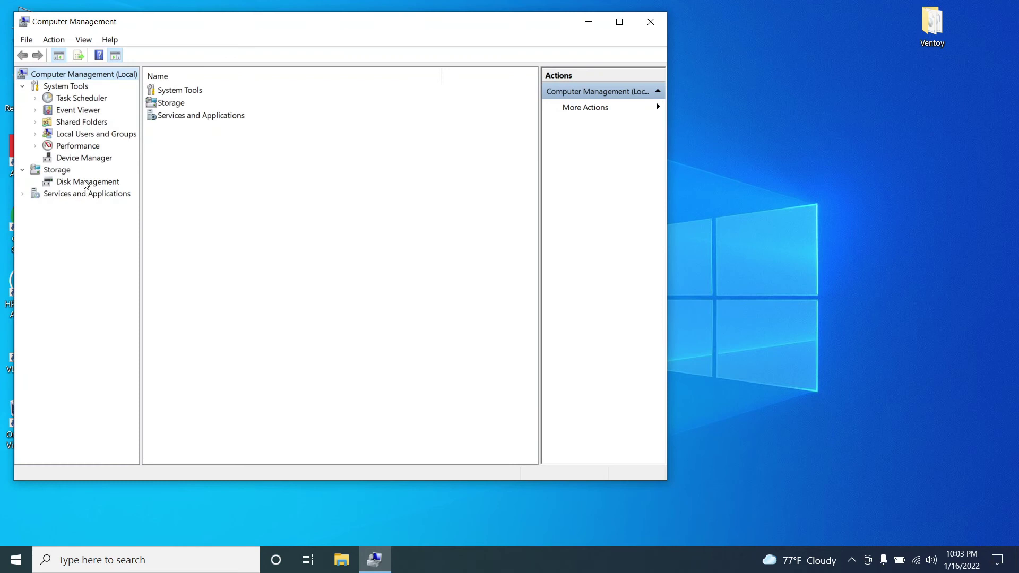
{"action": "left_click", "coordinate": [85, 183]}
{"action": "double_click", "coordinate": [301, 27]}
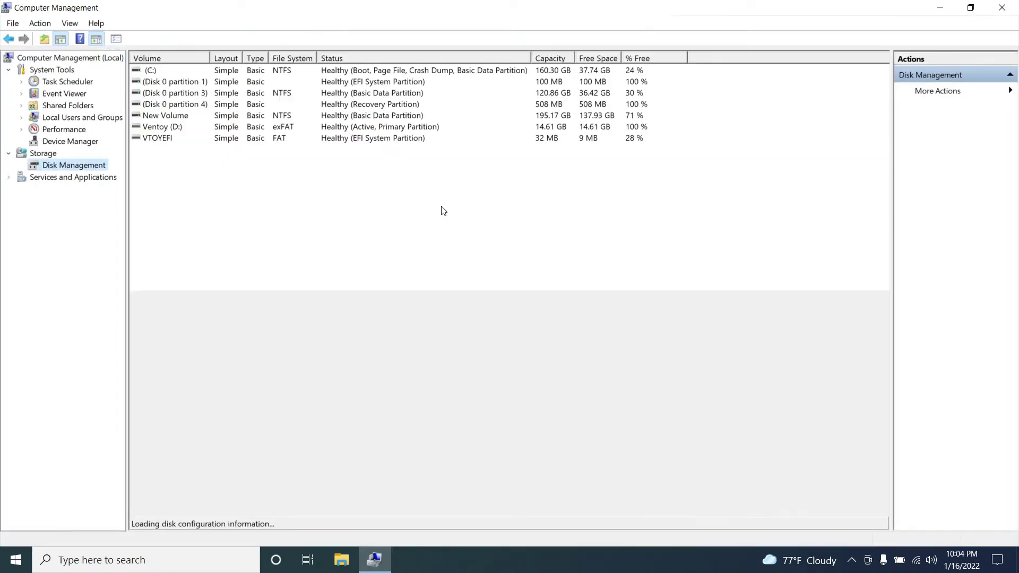
{"action": "left_click", "coordinate": [153, 419]}
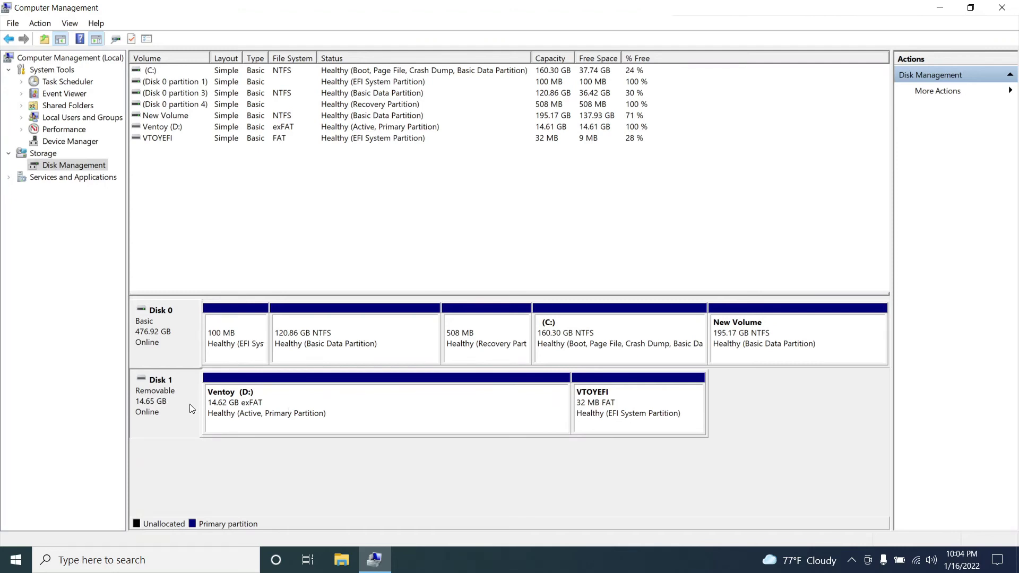
{"action": "left_click", "coordinate": [321, 413]}
{"action": "left_click", "coordinate": [647, 415]}
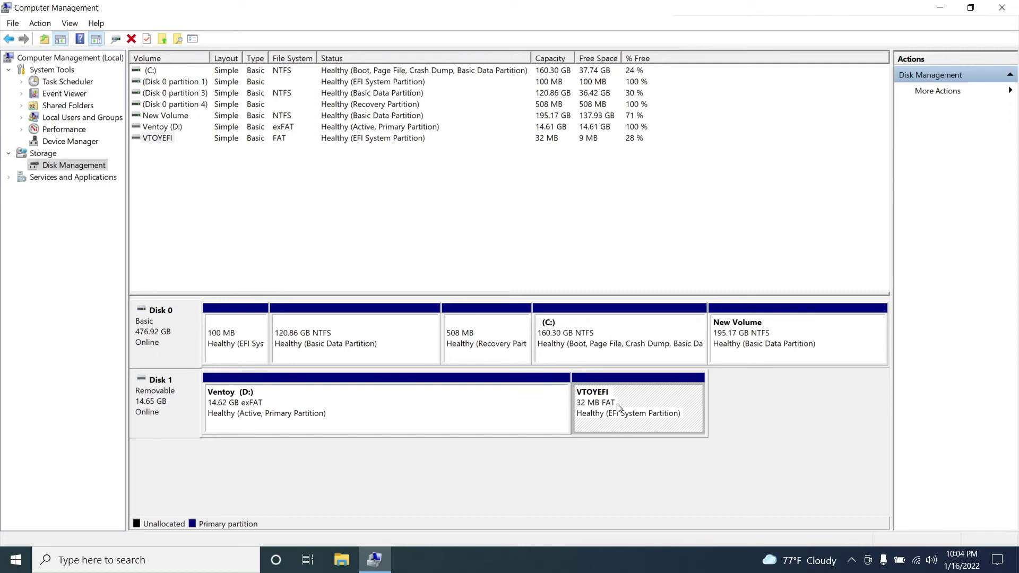
Open the Ventoy (D:) partition's contents in File Explorer.
{"action": "left_click", "coordinate": [315, 409]}
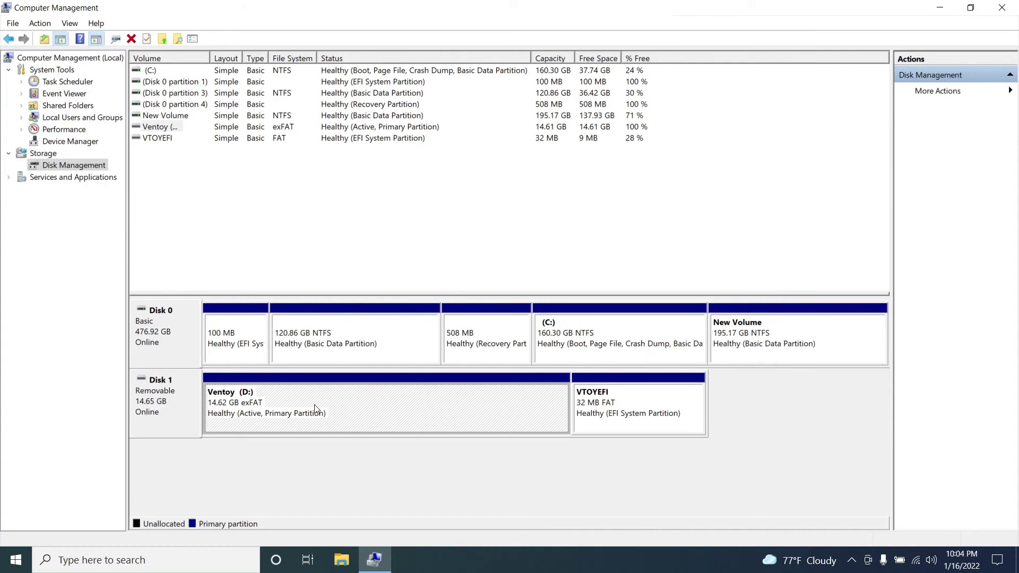
{"action": "right_click", "coordinate": [315, 409]}
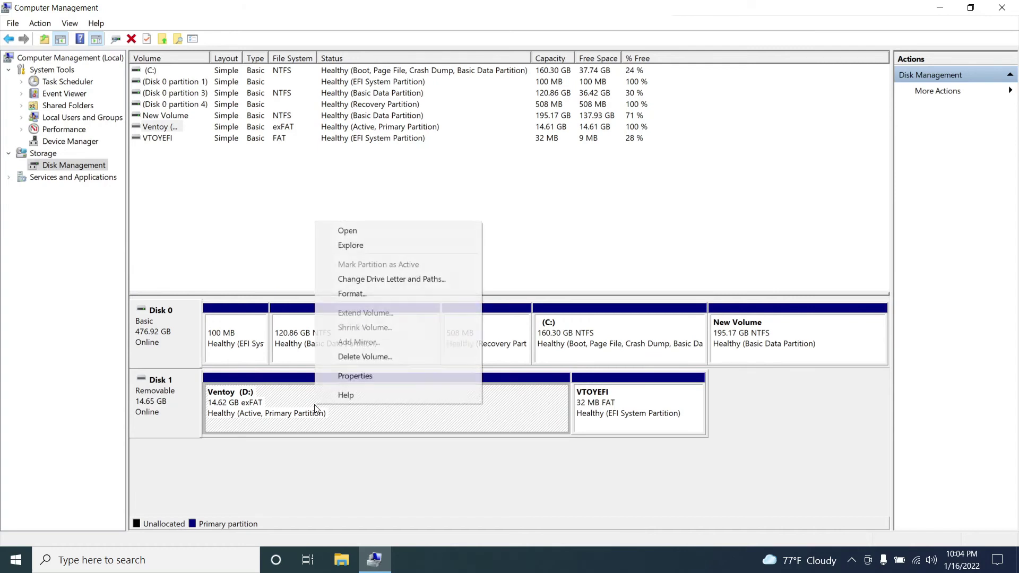
{"action": "left_click", "coordinate": [373, 237]}
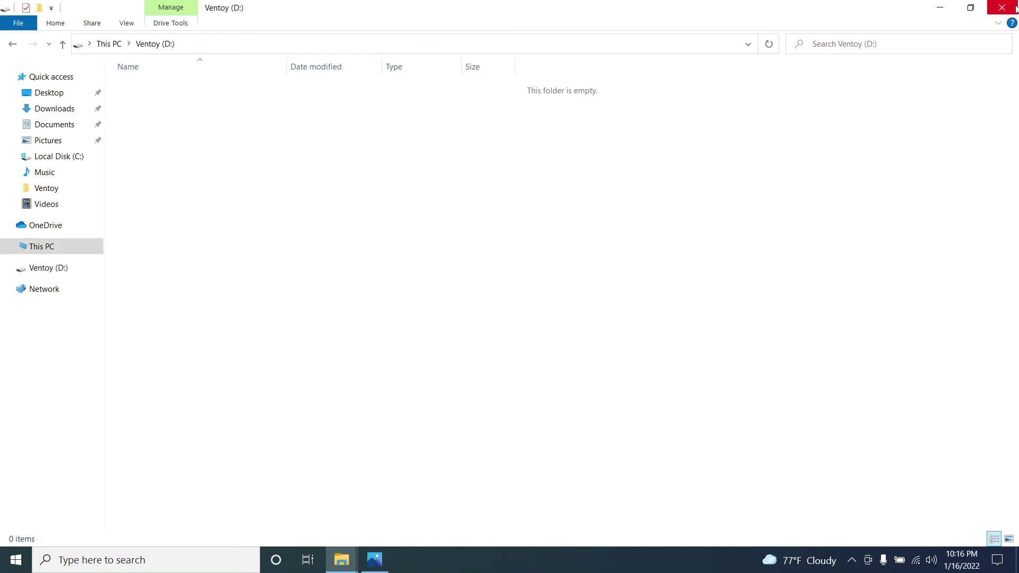
Copy the Windows 7 and Windows 10 64 bit ISO files from the desktop Ventoy folder.
{"action": "left_click", "coordinate": [1001, 8]}
{"action": "double_click", "coordinate": [939, 19]}
{"action": "left_click", "coordinate": [565, 141]}
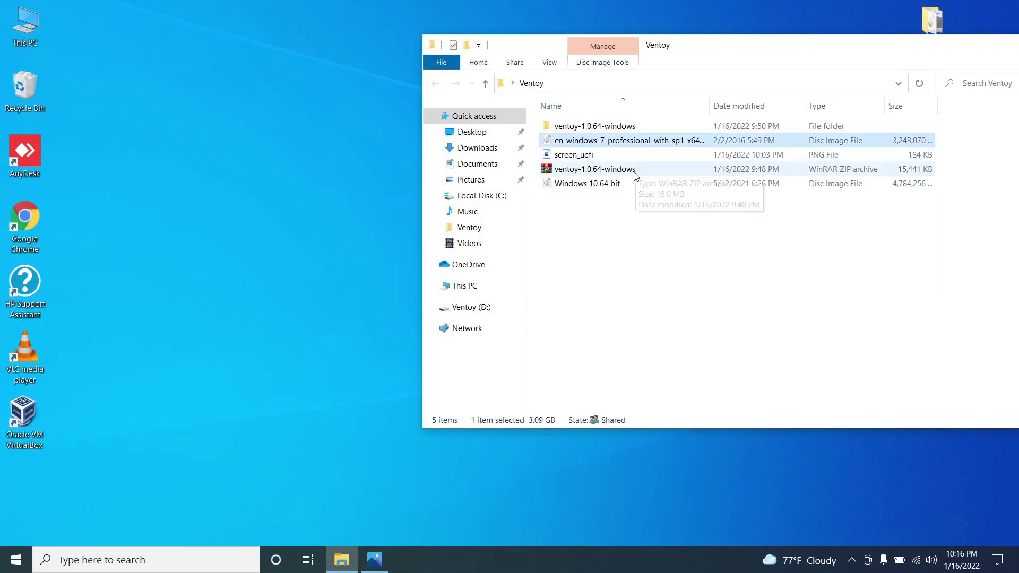
{"action": "left_click", "coordinate": [588, 184], "text": "ctrl"}
{"action": "right_click", "coordinate": [588, 184]}
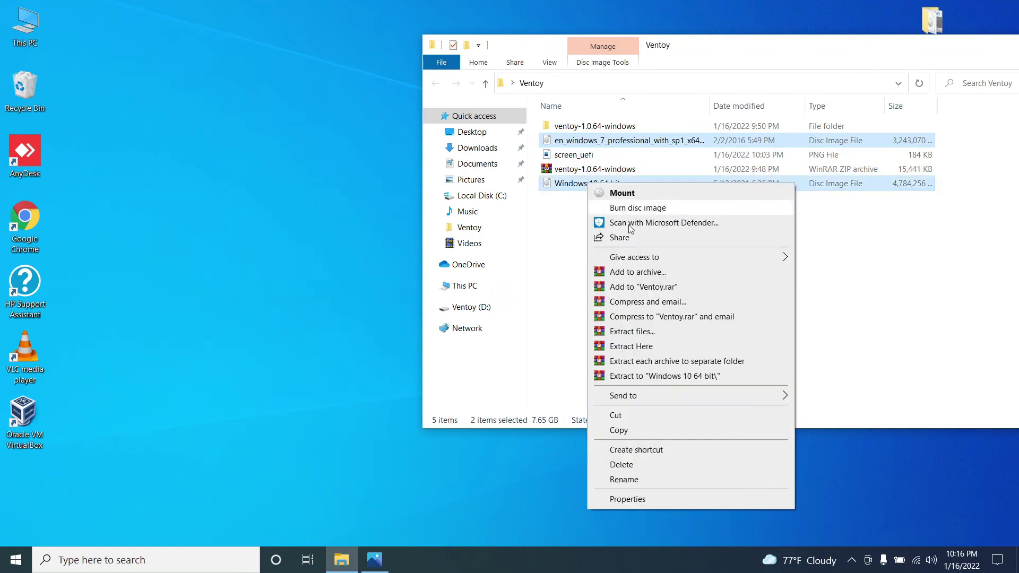
{"action": "left_click", "coordinate": [647, 434]}
Paste the two ISOs onto Ventoy (D:), check the remaining free space, and close Explorer.
{"action": "double_click", "coordinate": [26, 27]}
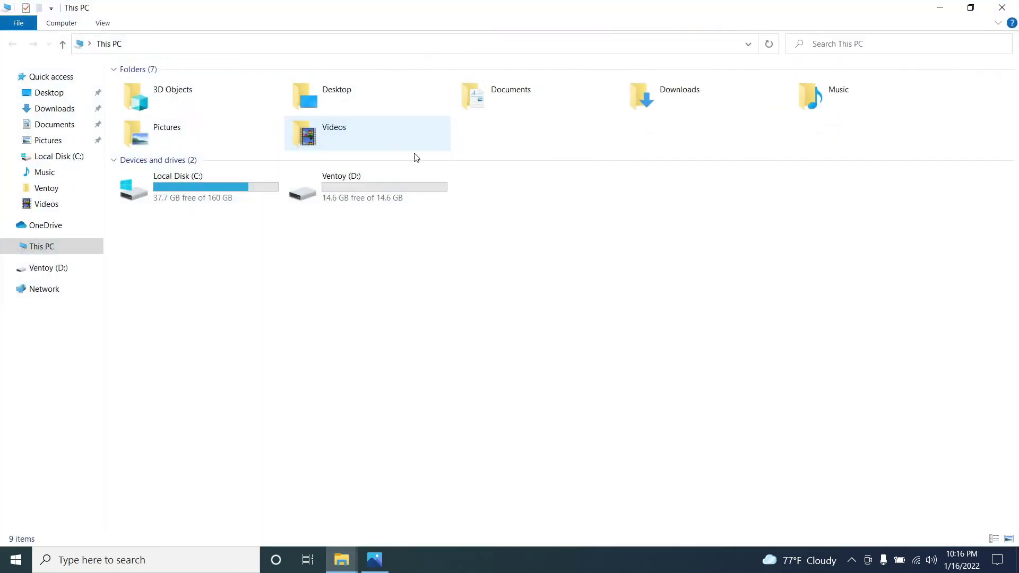
{"action": "double_click", "coordinate": [362, 180]}
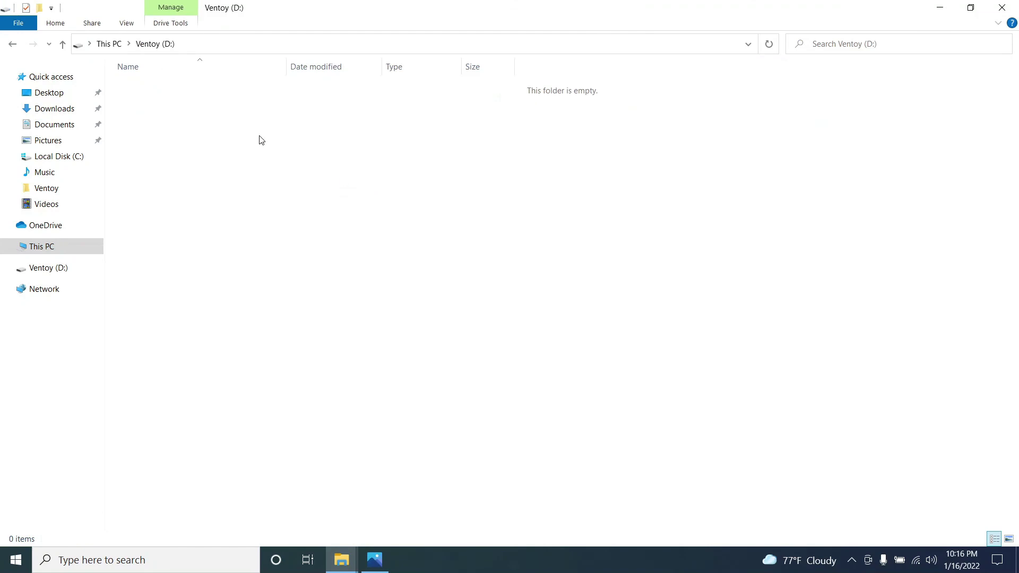
{"action": "right_click", "coordinate": [245, 125]}
{"action": "left_click", "coordinate": [300, 224]}
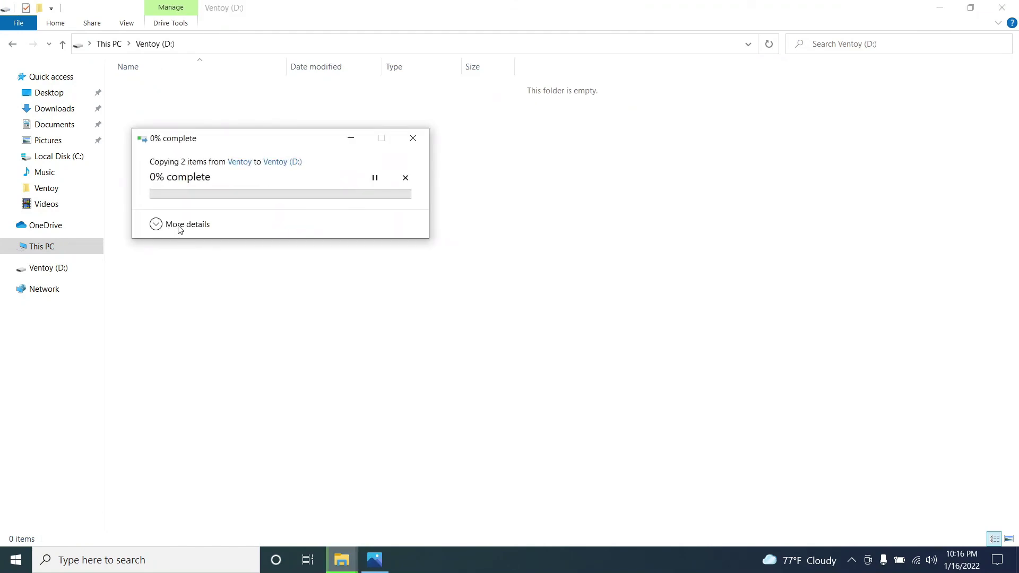
{"action": "left_click", "coordinate": [183, 225]}
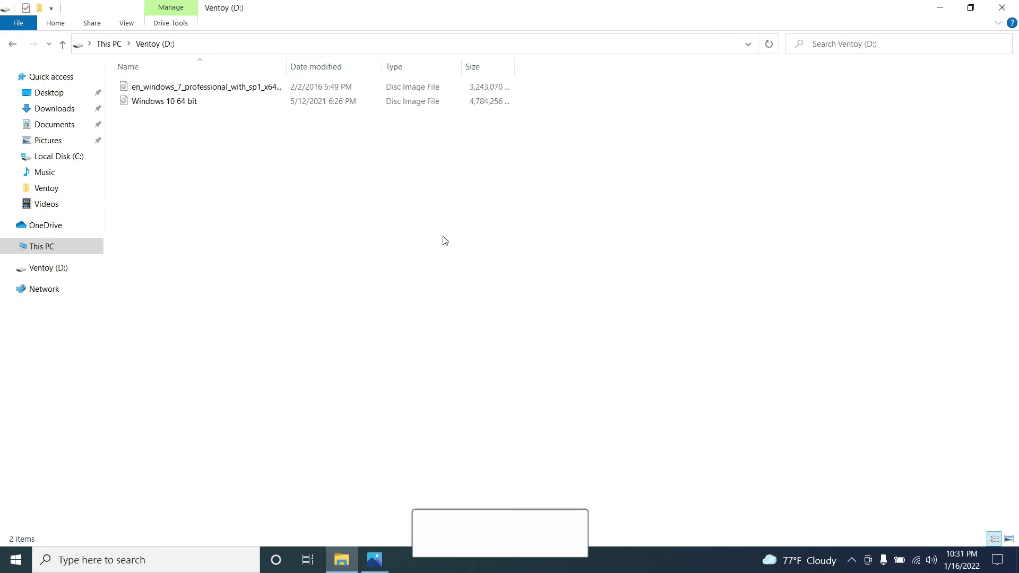
{"action": "left_click", "coordinate": [62, 253]}
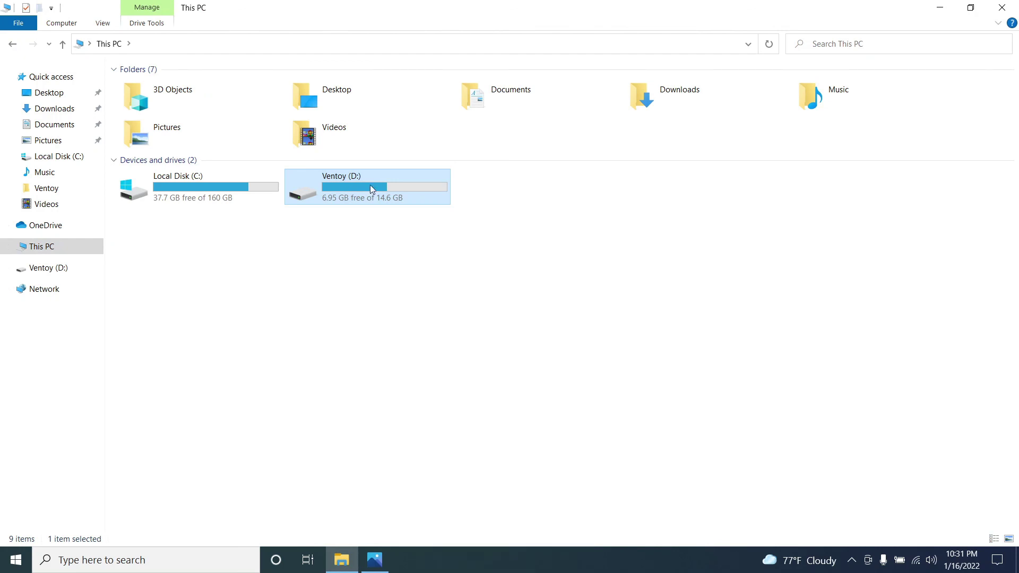
{"action": "left_click", "coordinate": [1002, 7]}
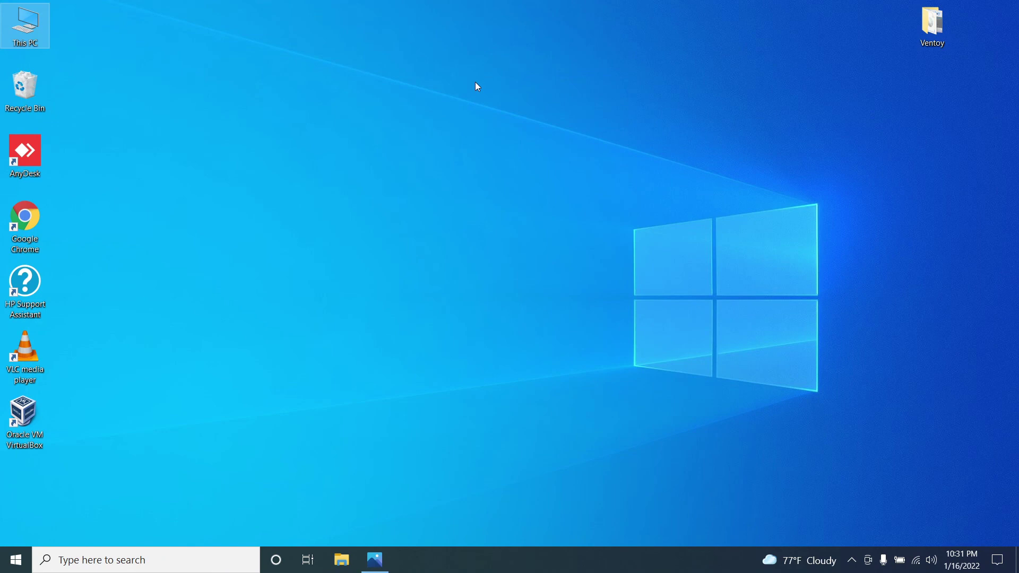